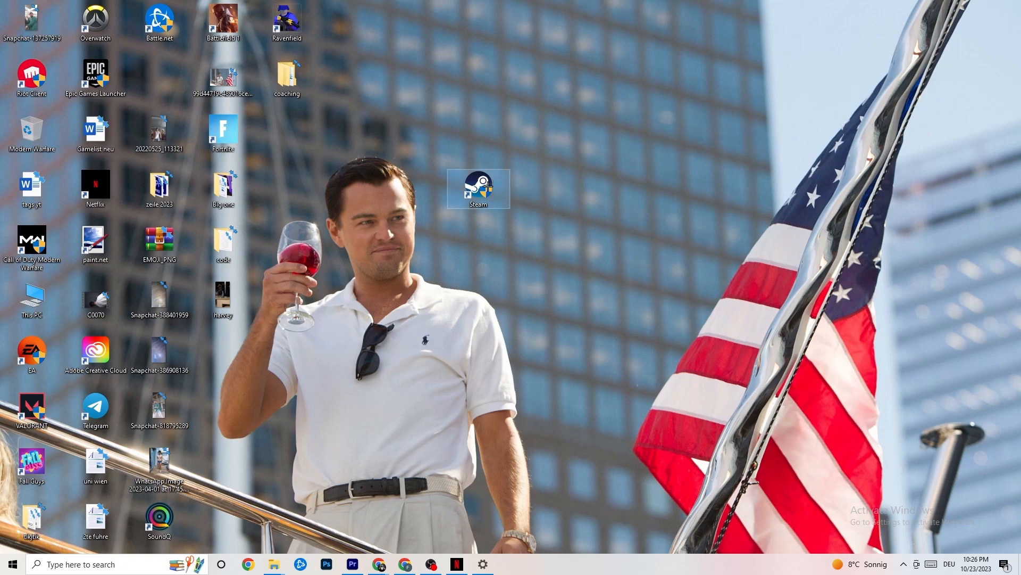
- Set the Steam shortcut's compatibility mode to Windows 8 with run as administrator and confirm the properties
right_click(488, 186)
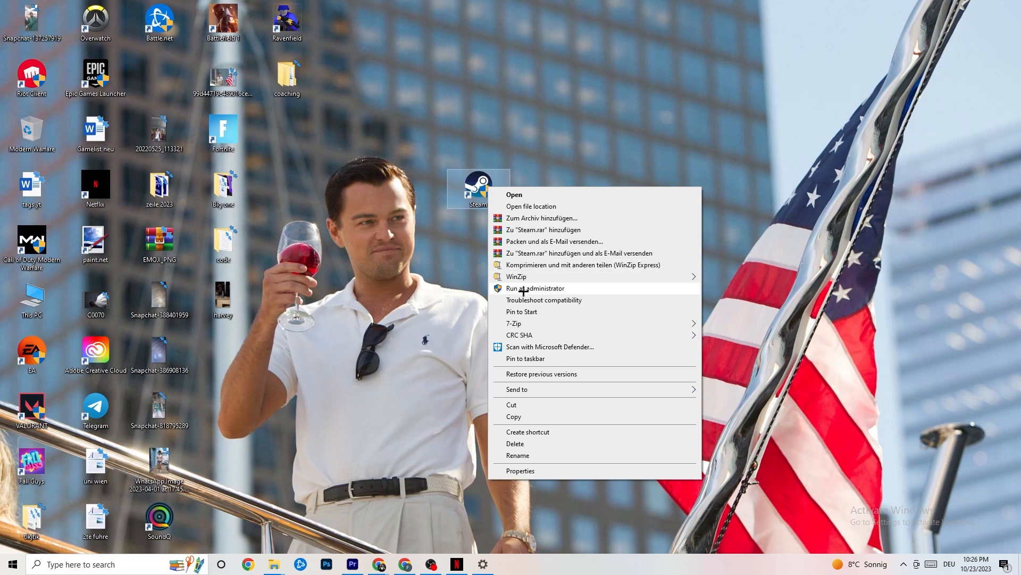
left_click(453, 283)
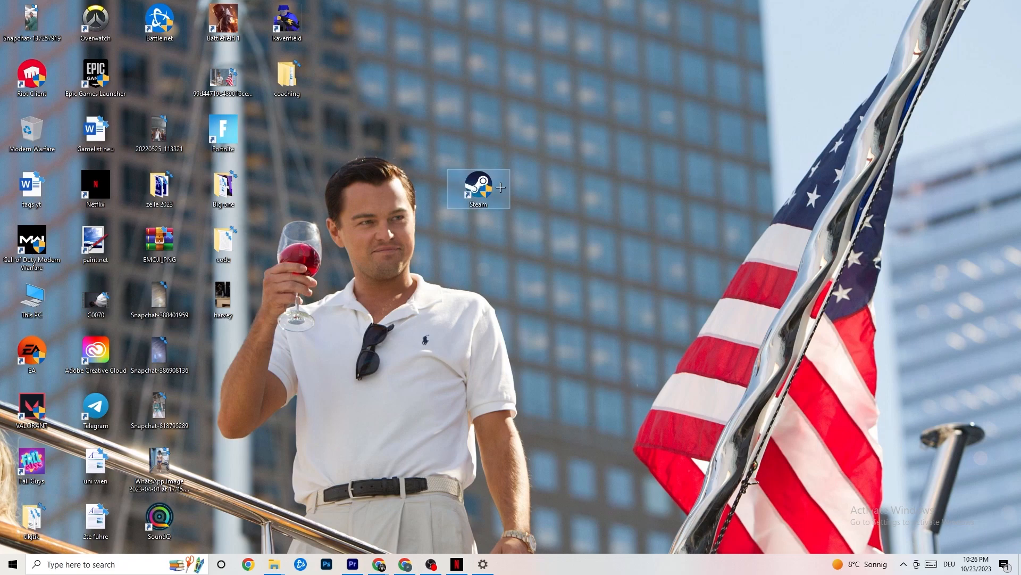
right_click(476, 189)
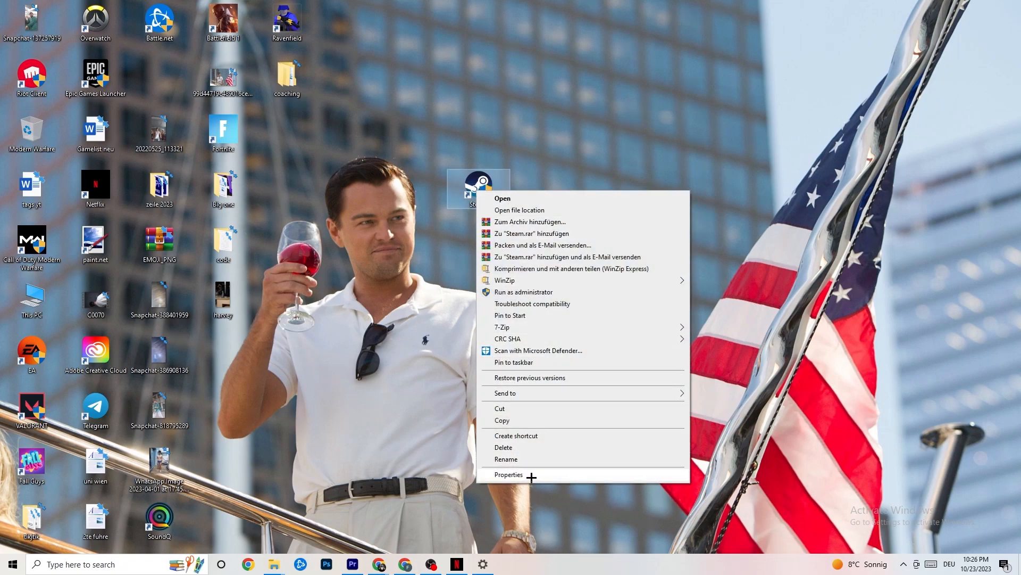
left_click(509, 474)
left_click_drag(553, 197, 504, 118)
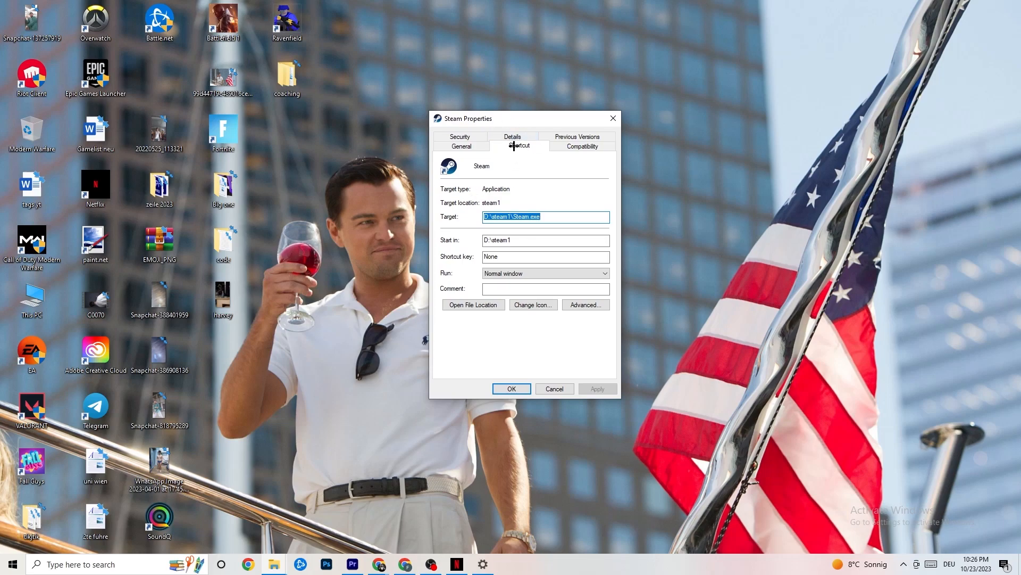
left_click(554, 145)
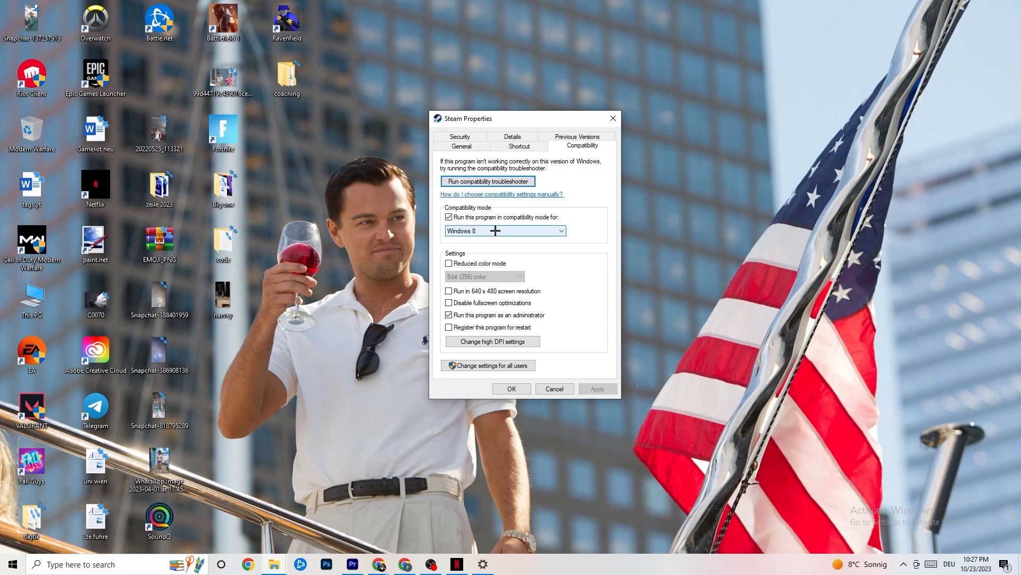
left_click(495, 230)
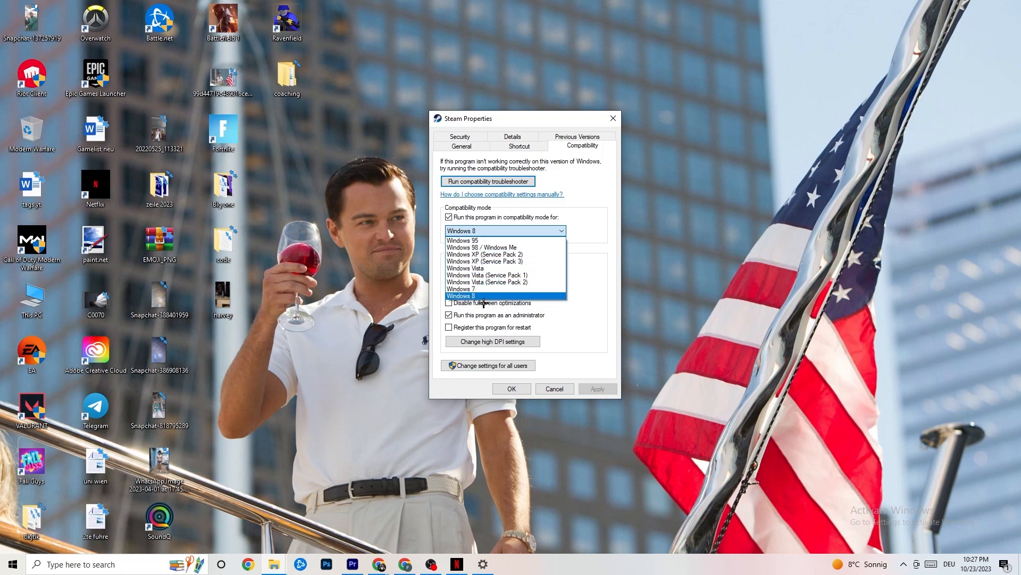
left_click(580, 247)
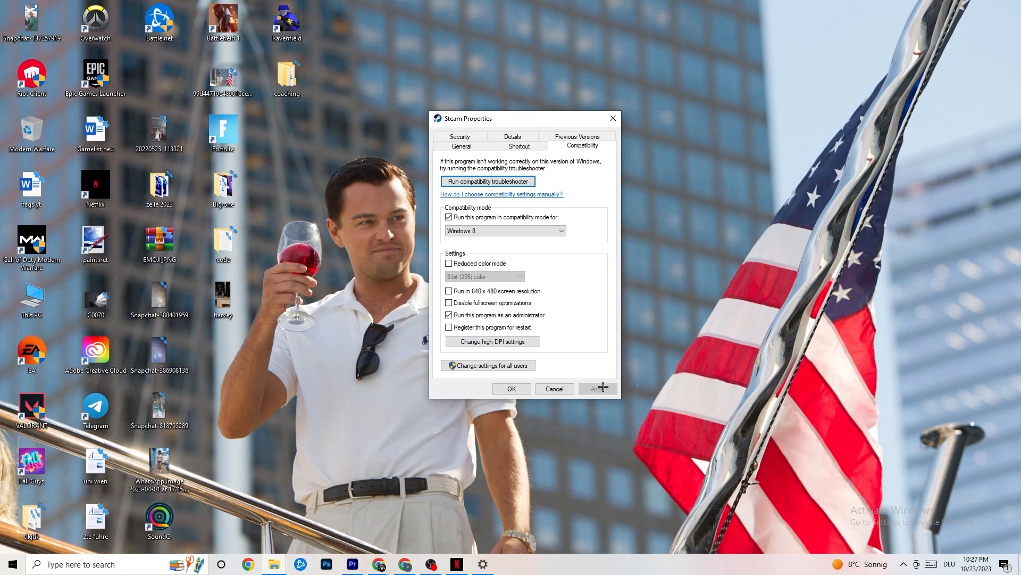
left_click(511, 389)
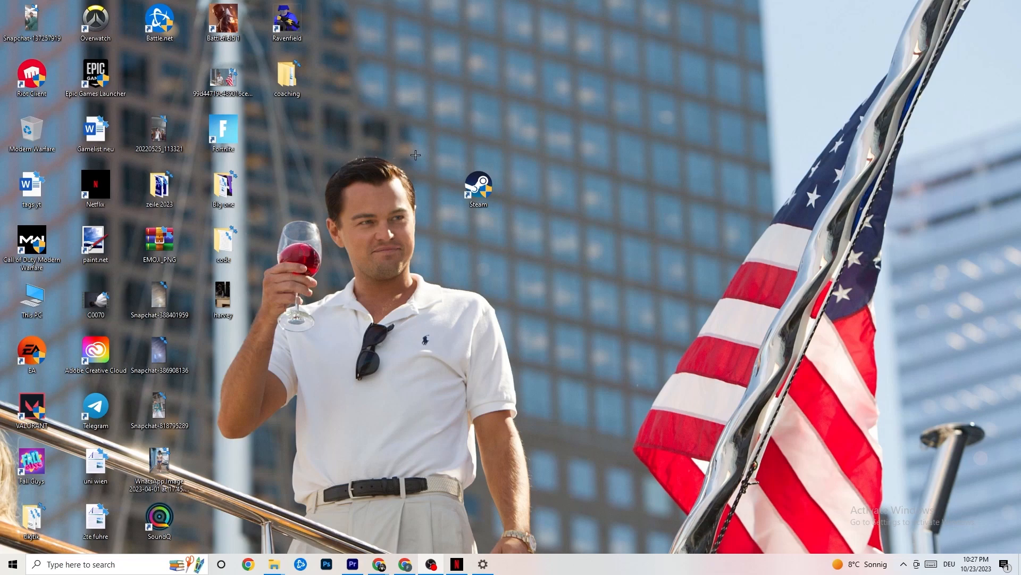
left_click(13, 564)
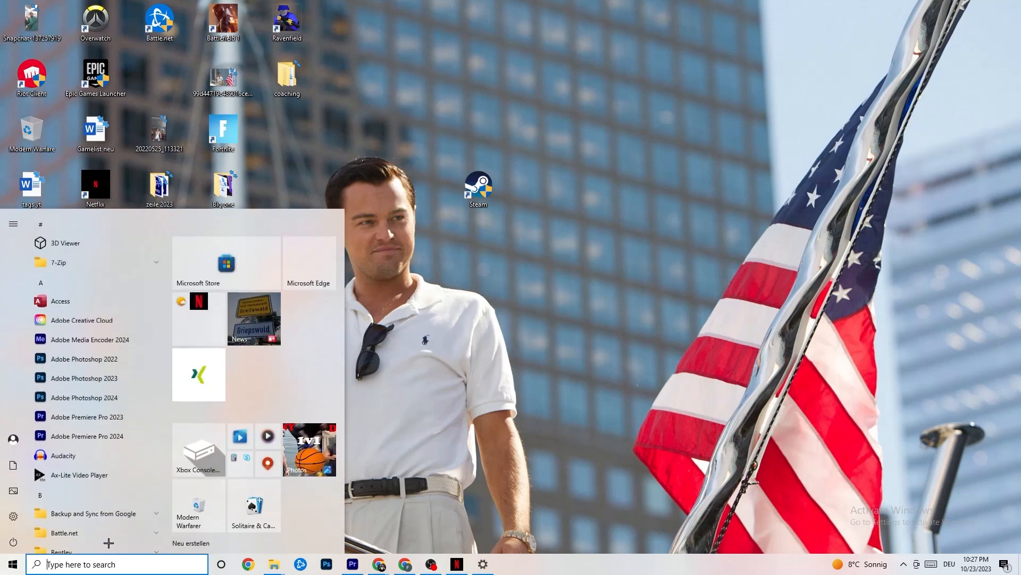
left_click(377, 480)
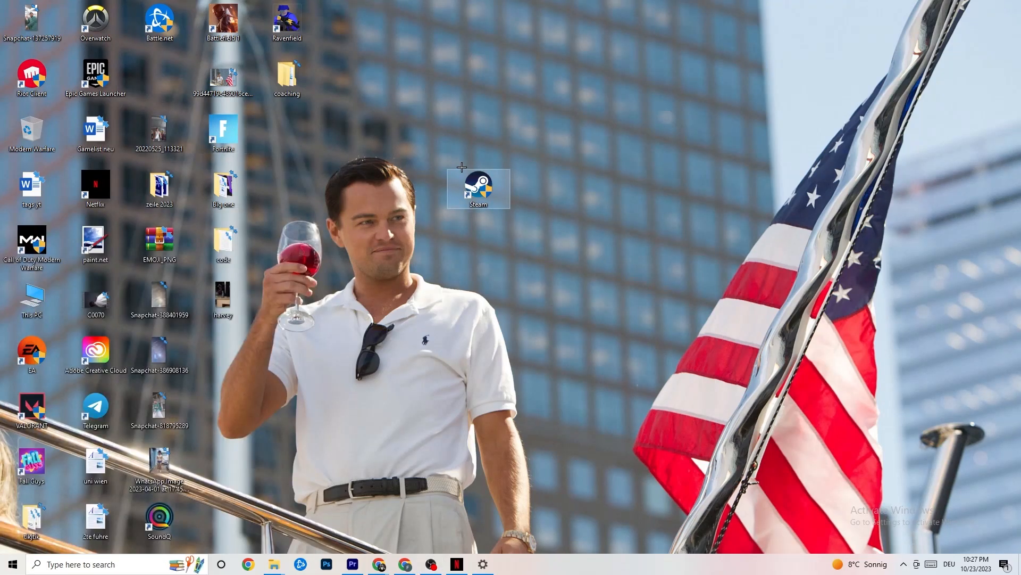
right_click(468, 193)
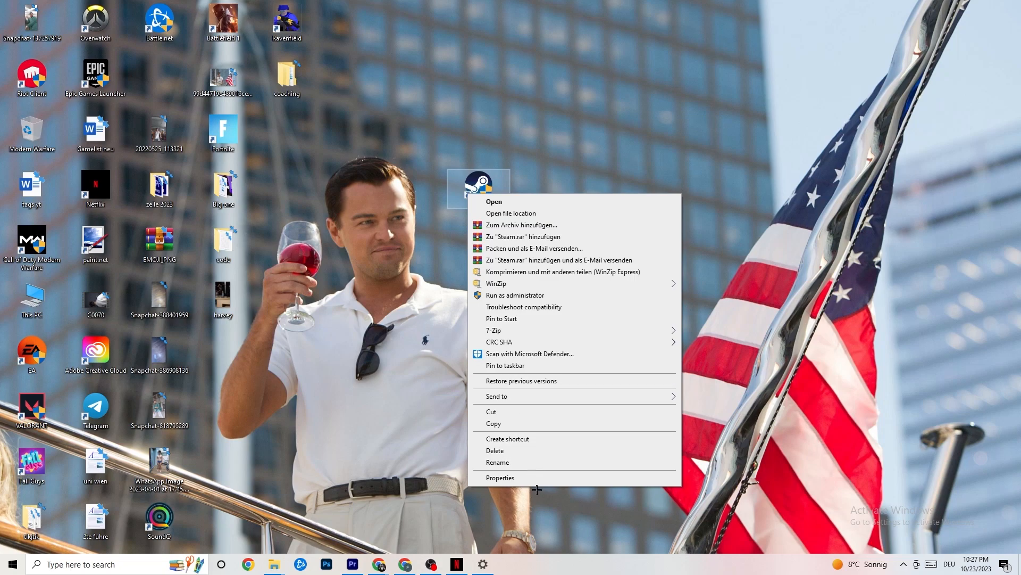
left_click(438, 298)
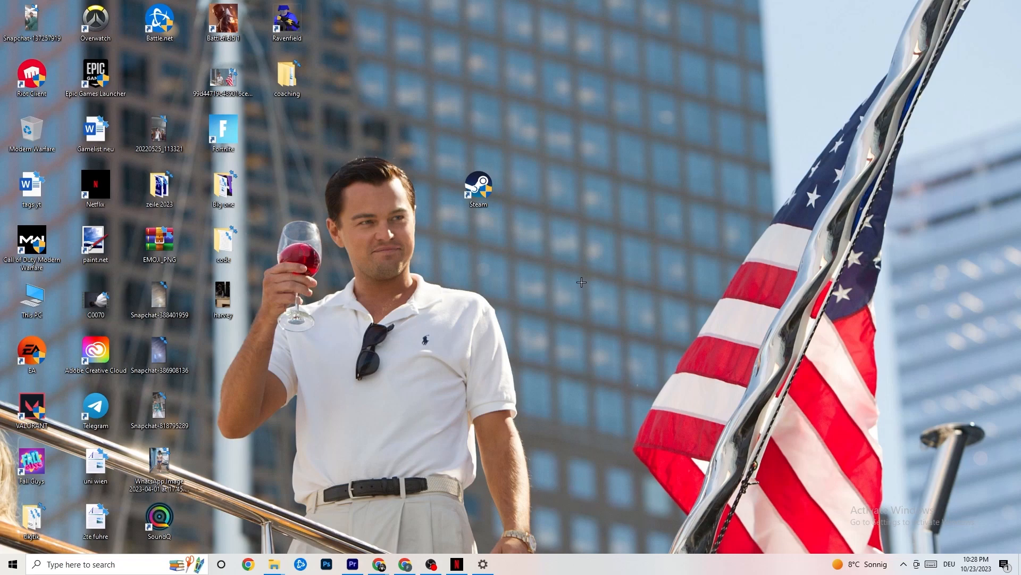
- Open Task Manager from the taskbar and maximize it to show the running processes
right_click(567, 571)
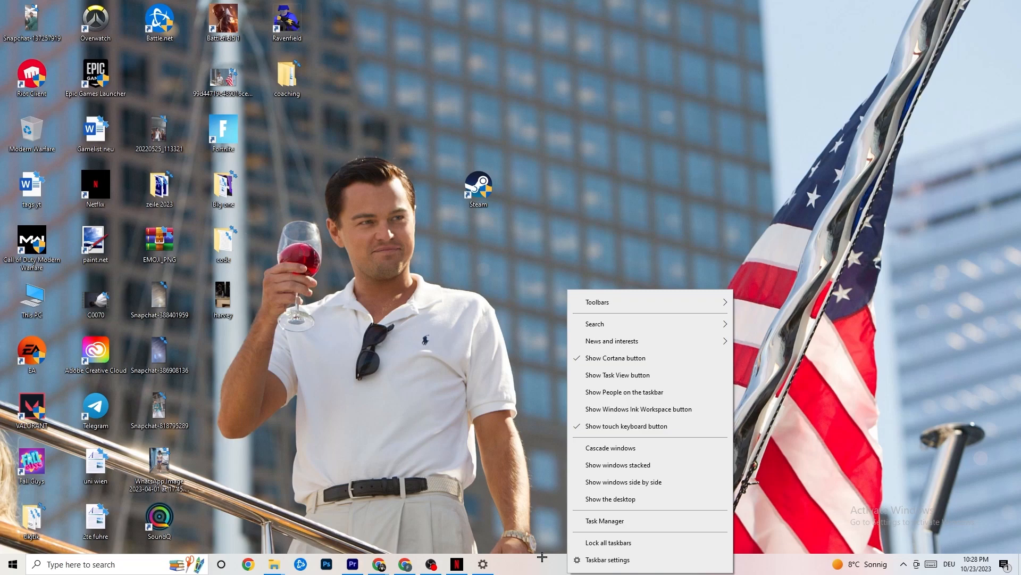
left_click(611, 520)
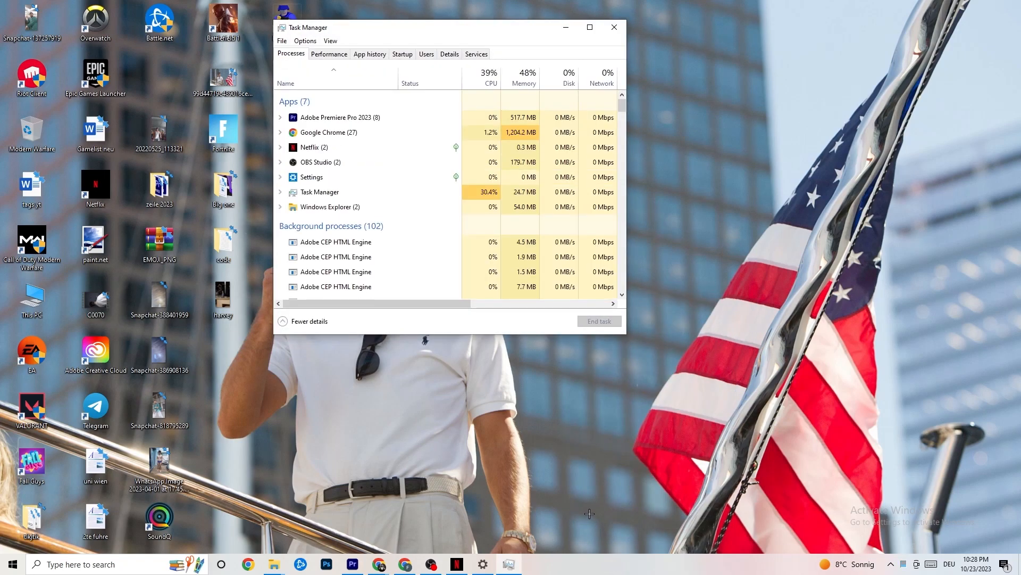
left_click(590, 28)
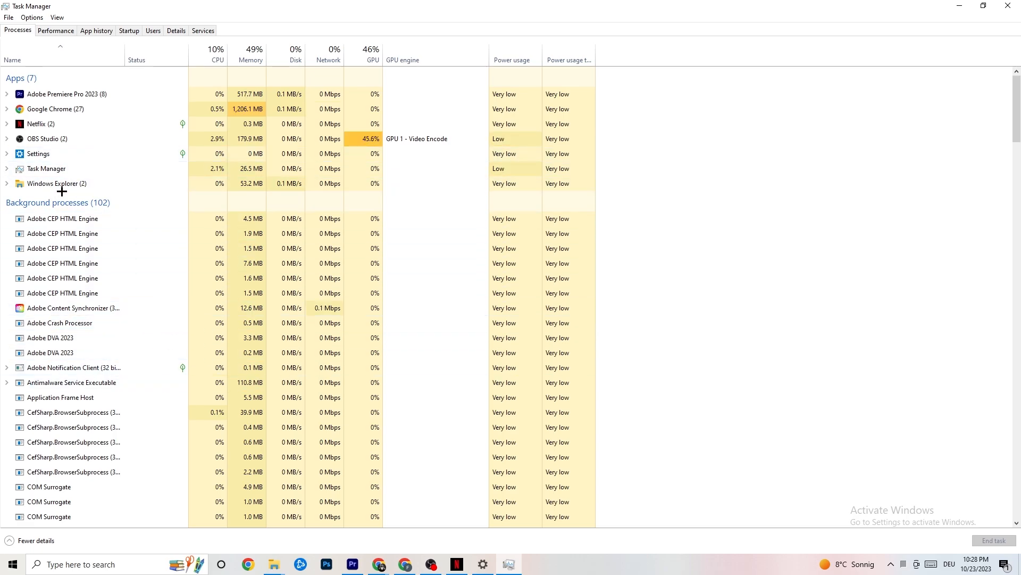
right_click(73, 109)
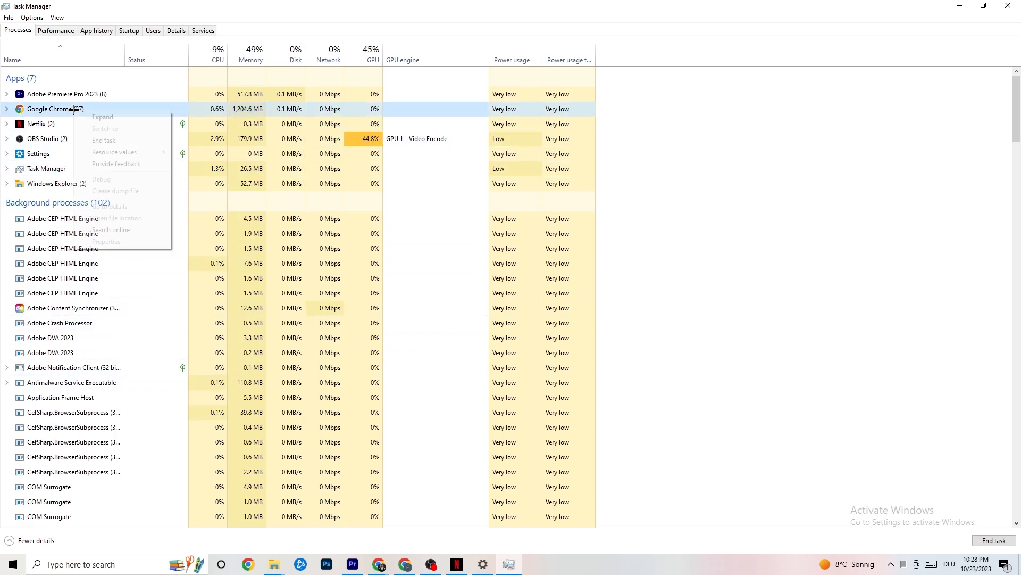
left_click(727, 128)
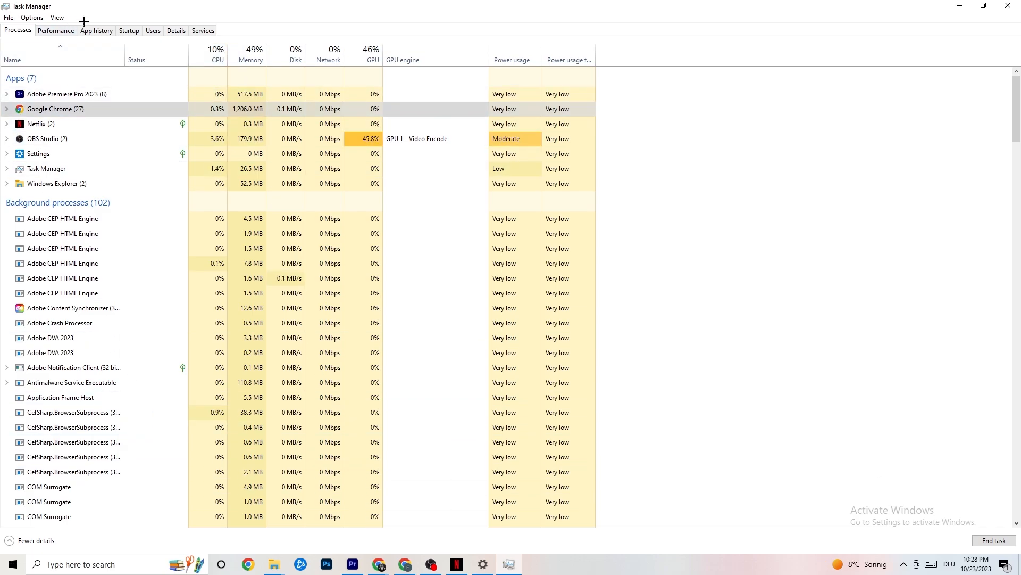
- Open the priority options for the Adobe Premiere Pro process in the Details list
left_click(177, 30)
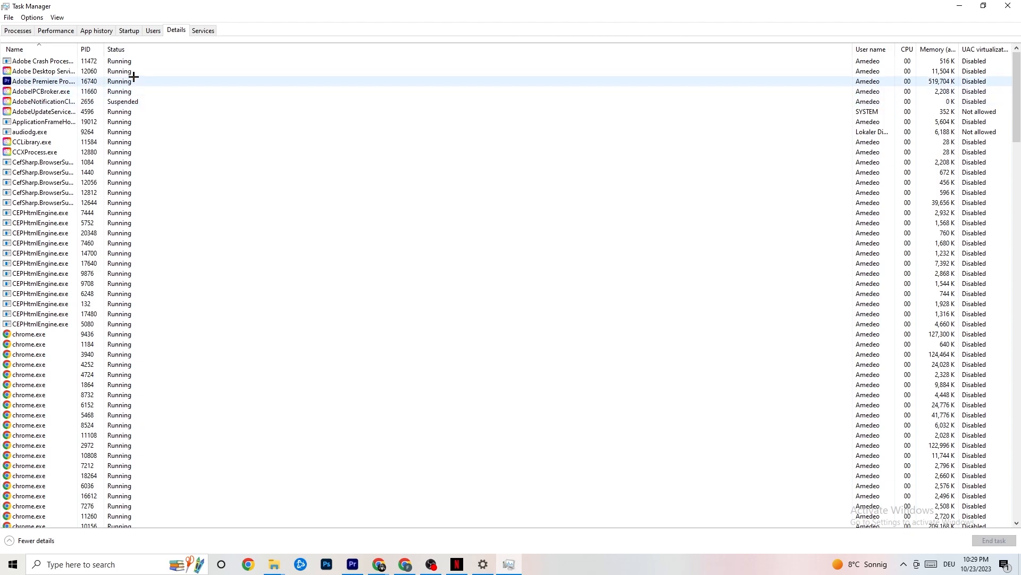
right_click(55, 84)
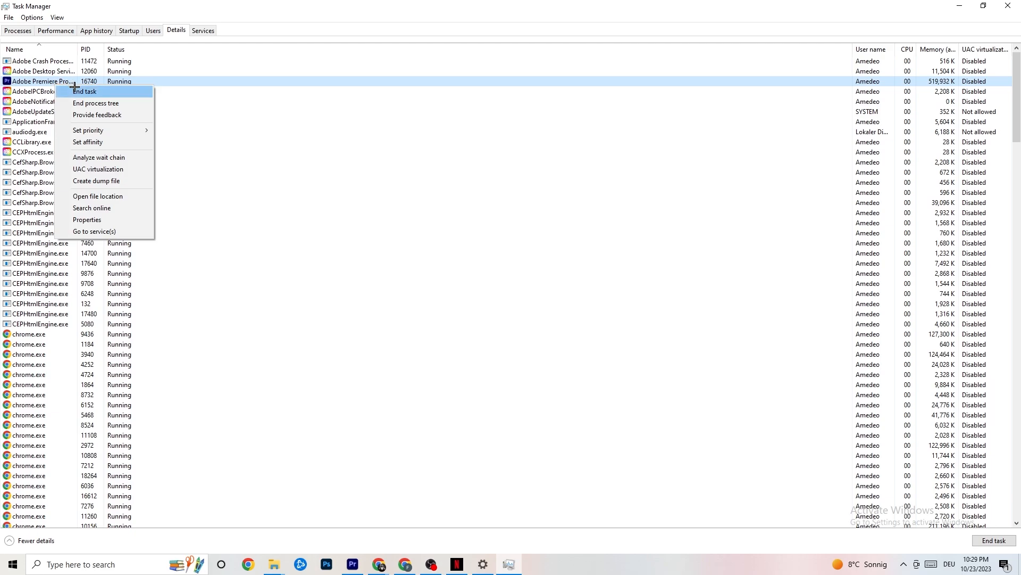
mouse_move(96, 130)
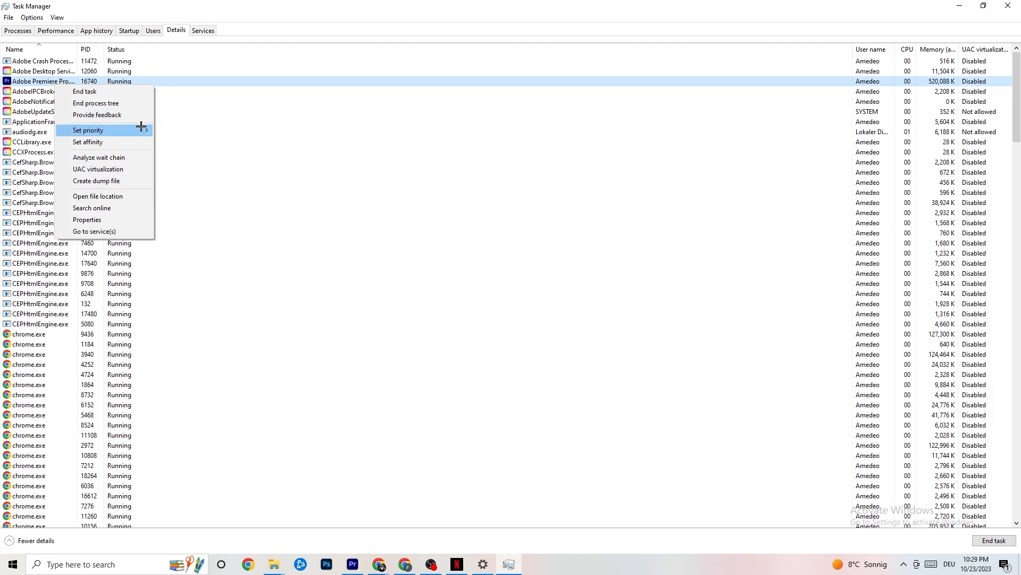
mouse_move(141, 128)
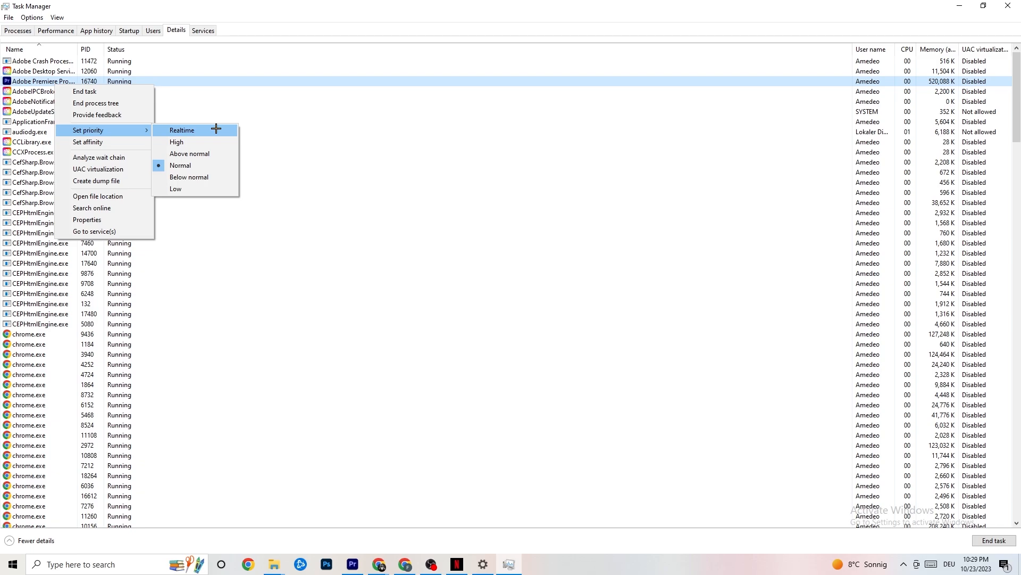
left_click(276, 112)
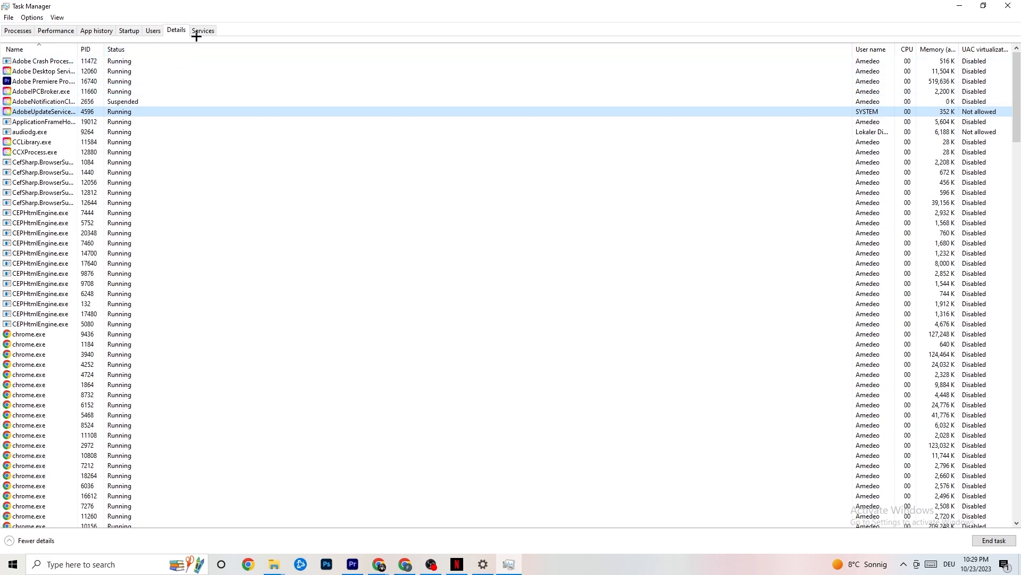
- Review the startup apps, selecting Razer Synapse, and close Task Manager
left_click(128, 30)
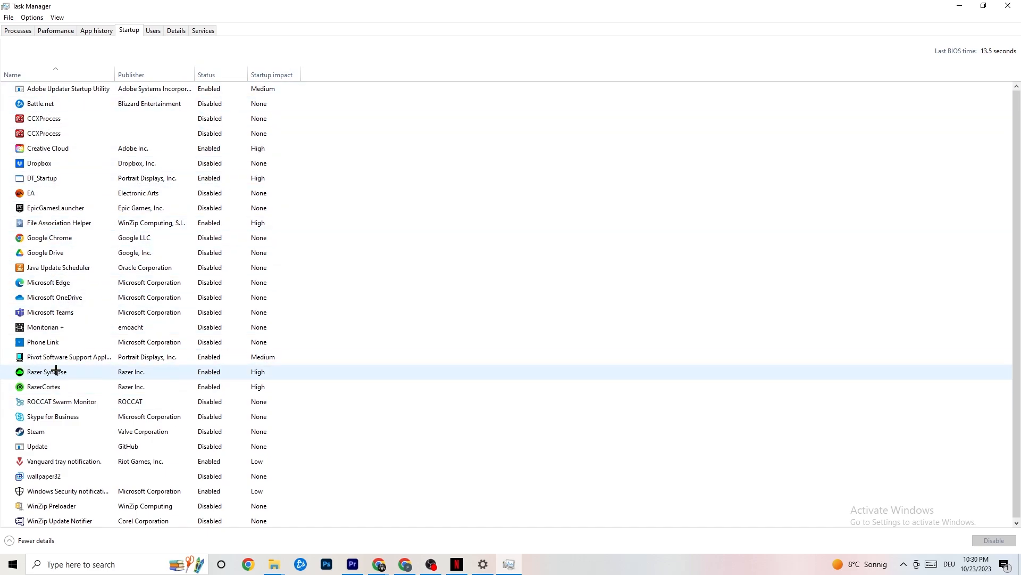
right_click(207, 372)
left_click(527, 53)
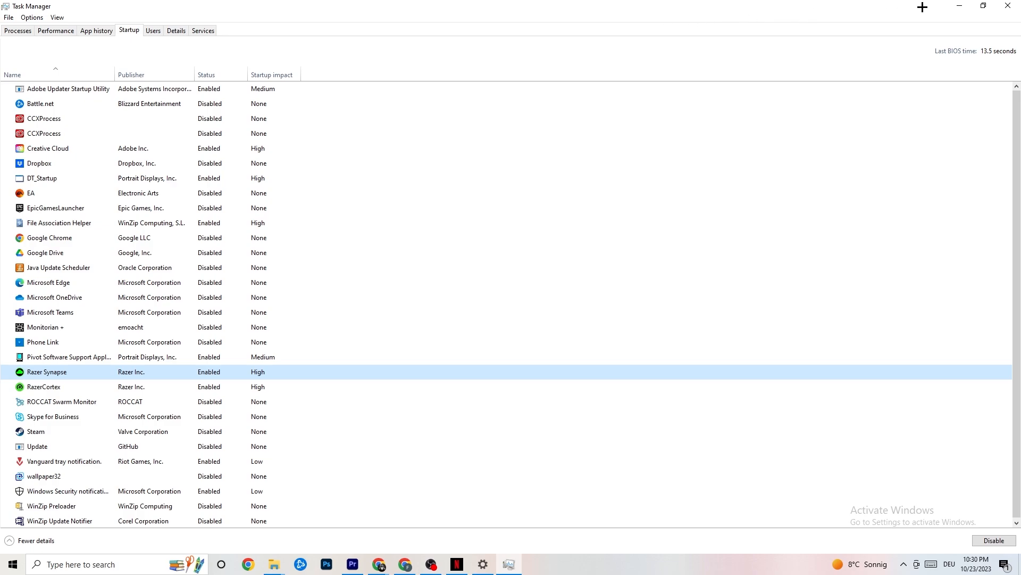
left_click(1002, 5)
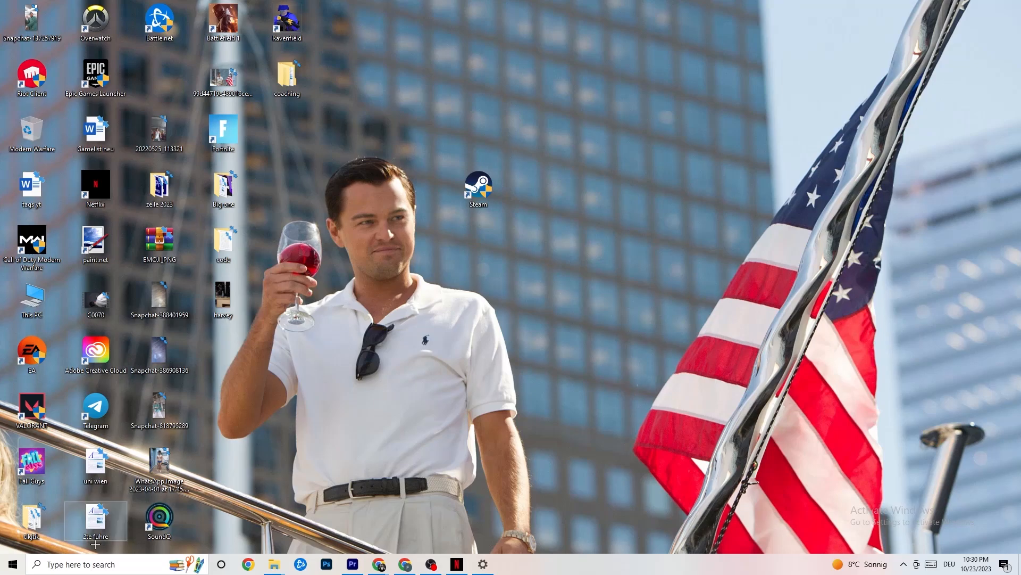
- Open the System display settings and inspect the text and app scaling options
left_click(7, 571)
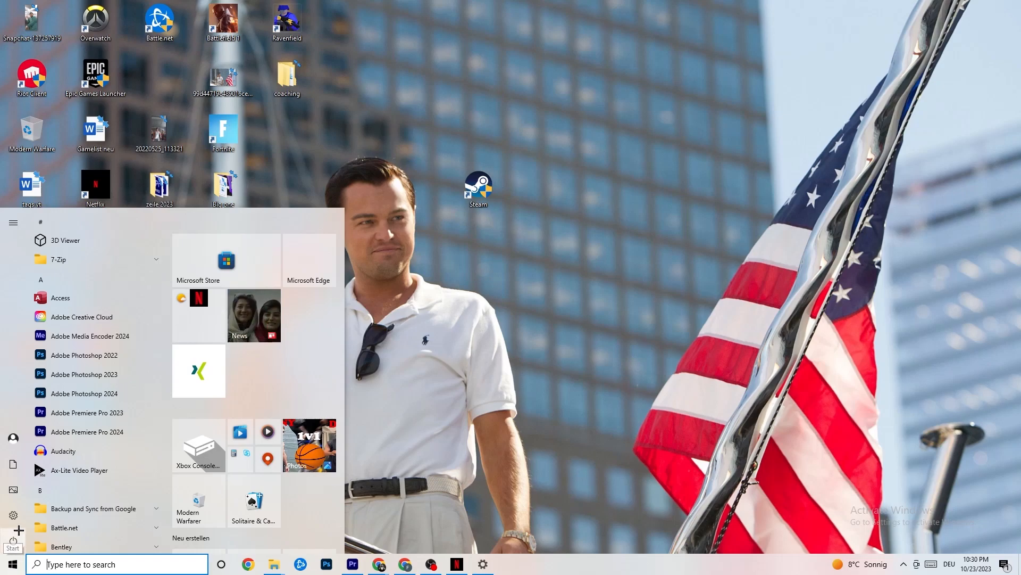
left_click(14, 515)
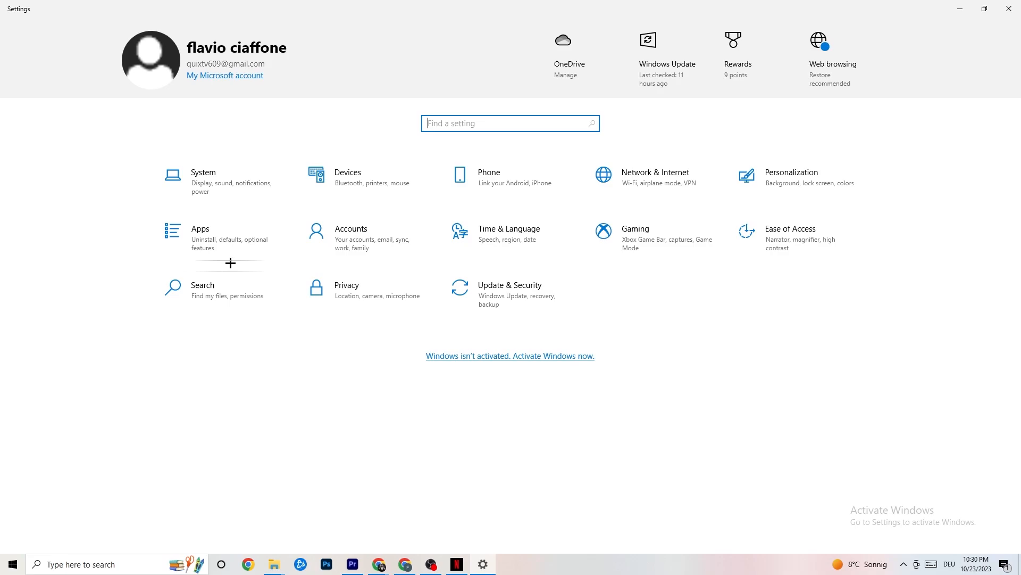
left_click(223, 180)
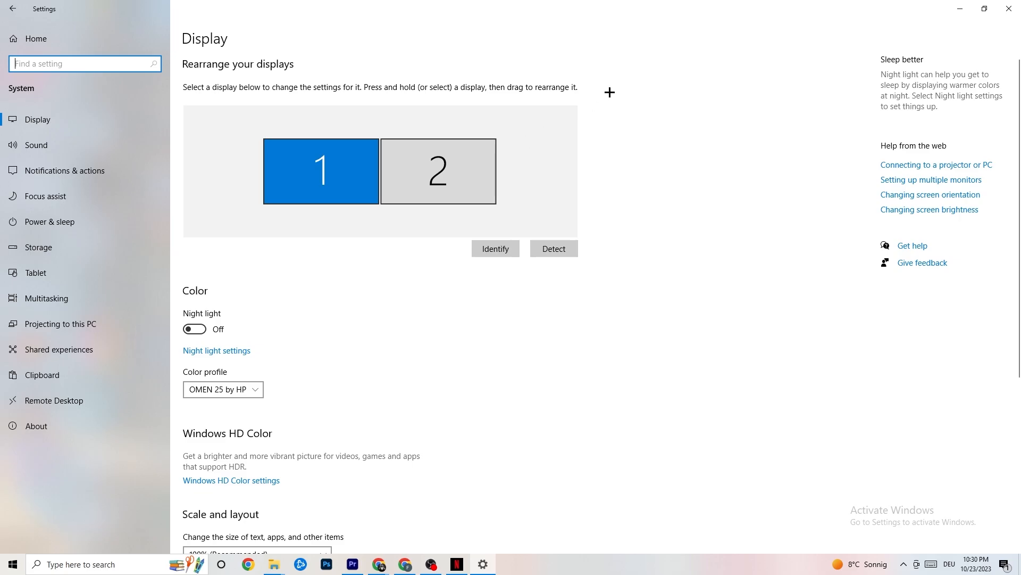
scroll(497, 120, "down", 5)
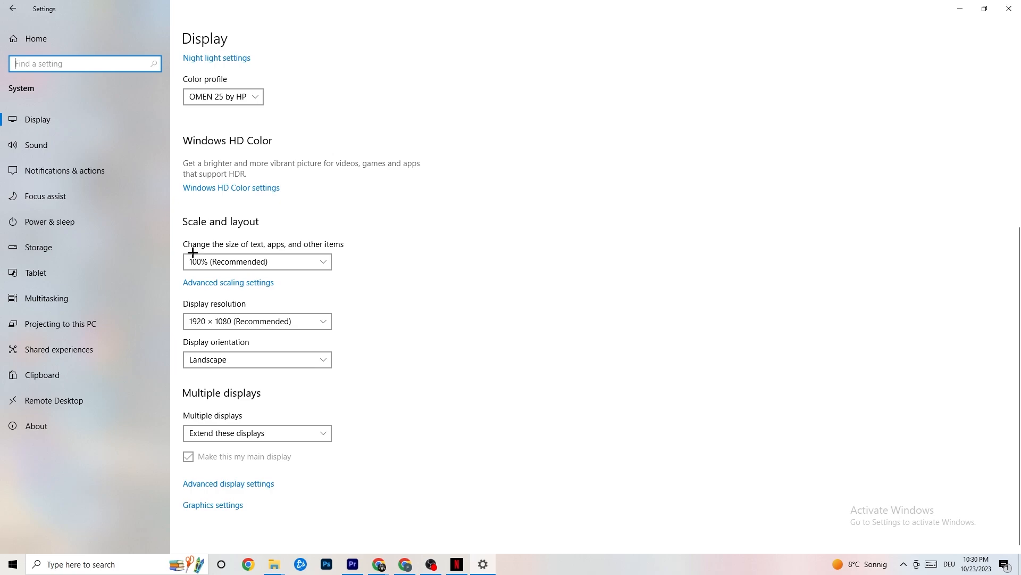
left_click(298, 261)
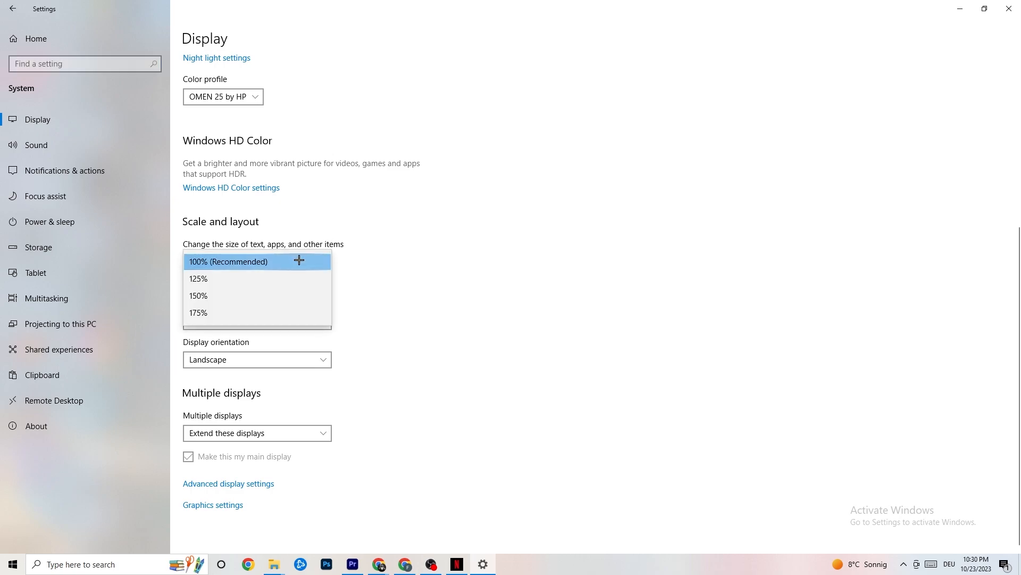
left_click(401, 206)
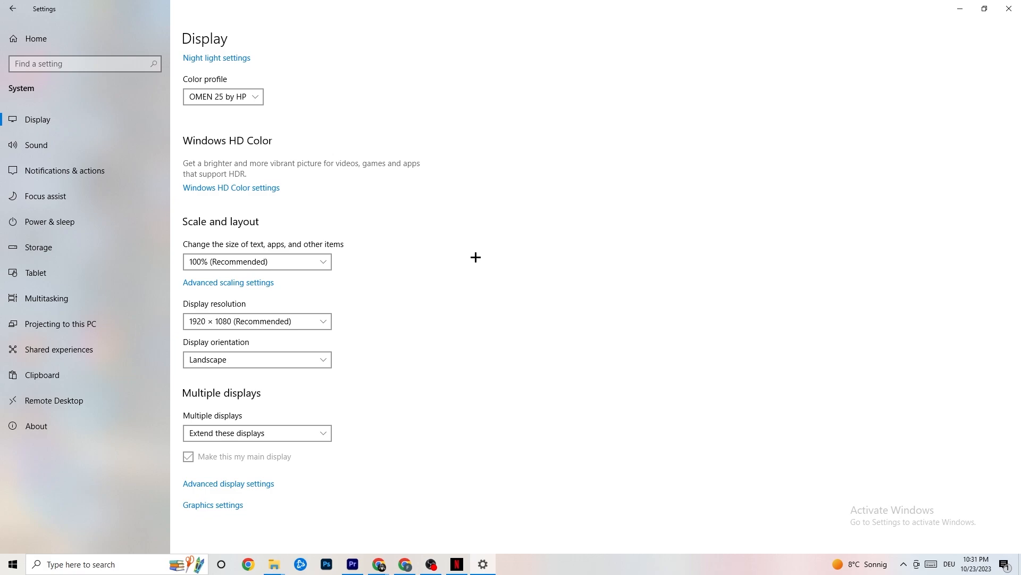
- Check the additional power plan options under Power & sleep, then open the Storage page
left_click(64, 220)
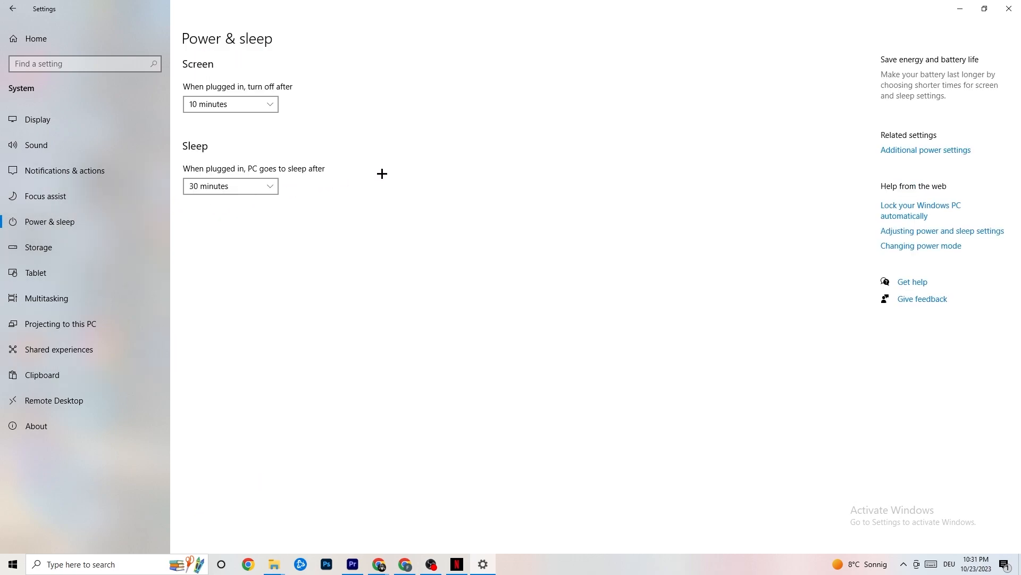
left_click(945, 151)
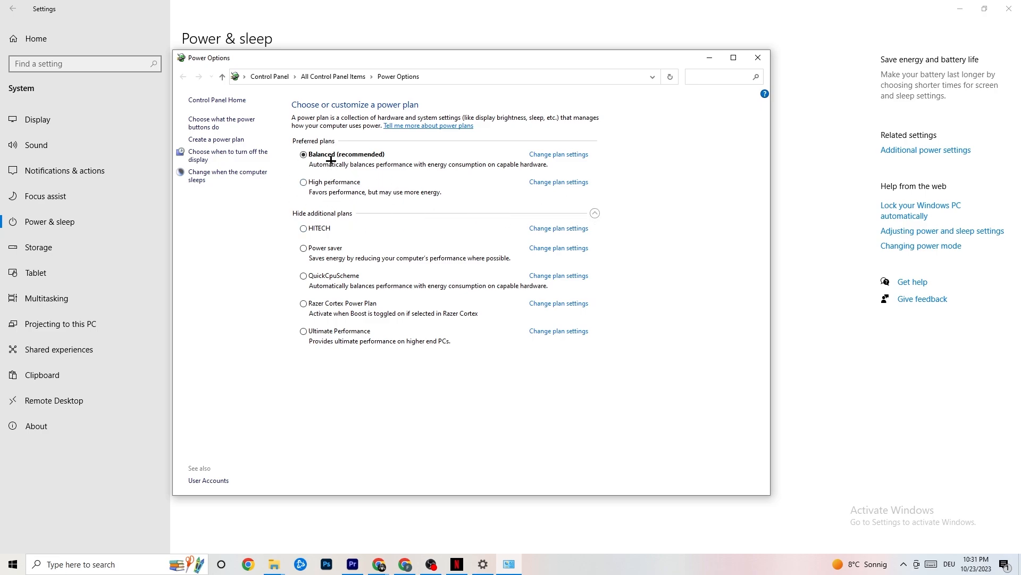
left_click(758, 57)
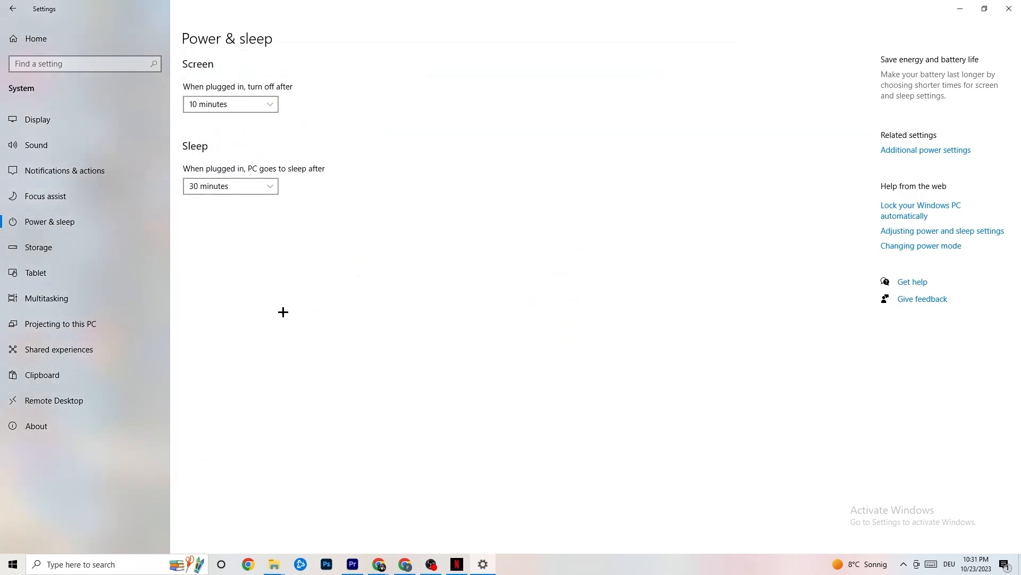
left_click(79, 258)
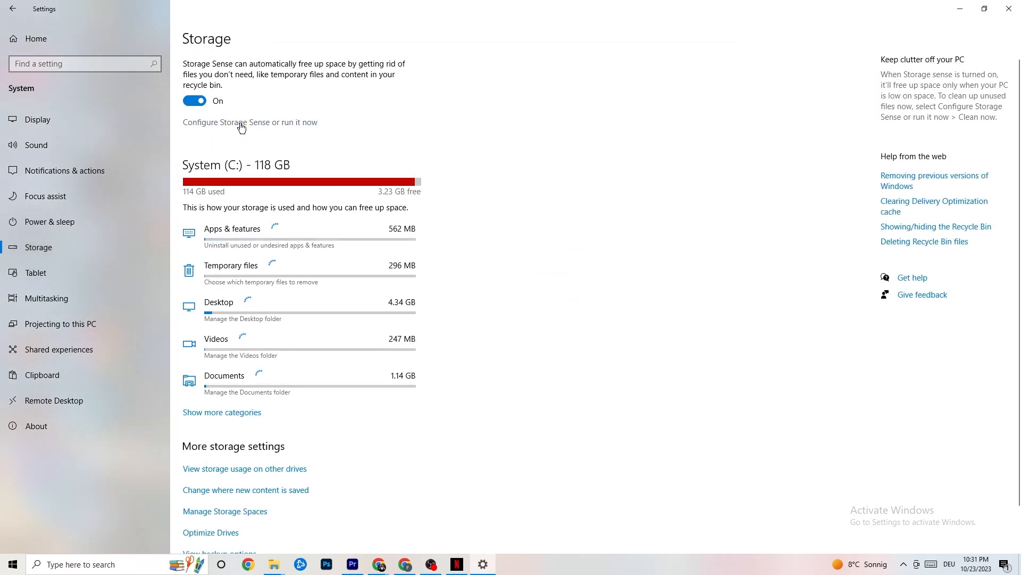
- Open the Storage Sense configuration, set it to run every week, and check the recycle bin and Downloads cleanup periods
left_click(241, 122)
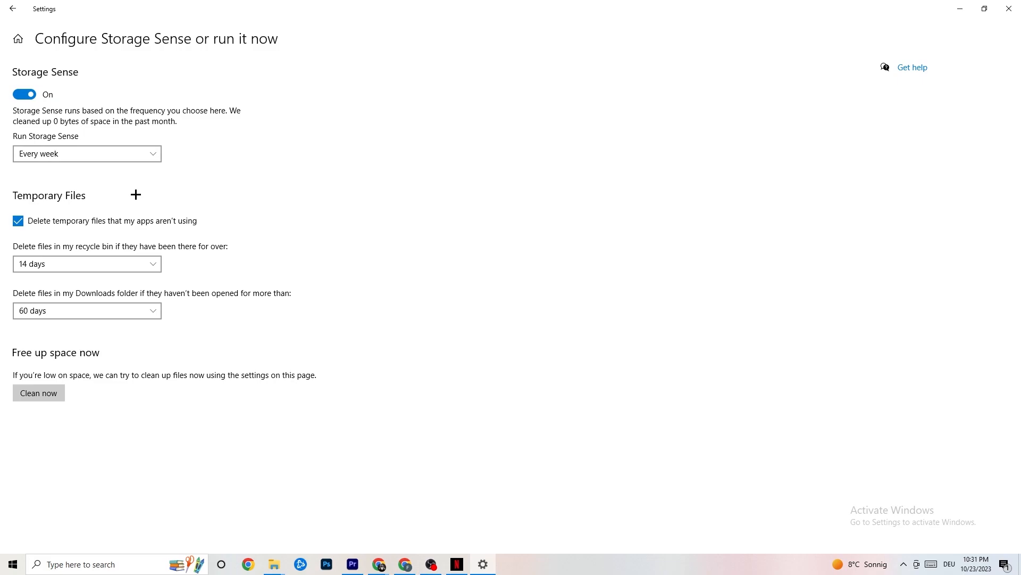
left_click(128, 153)
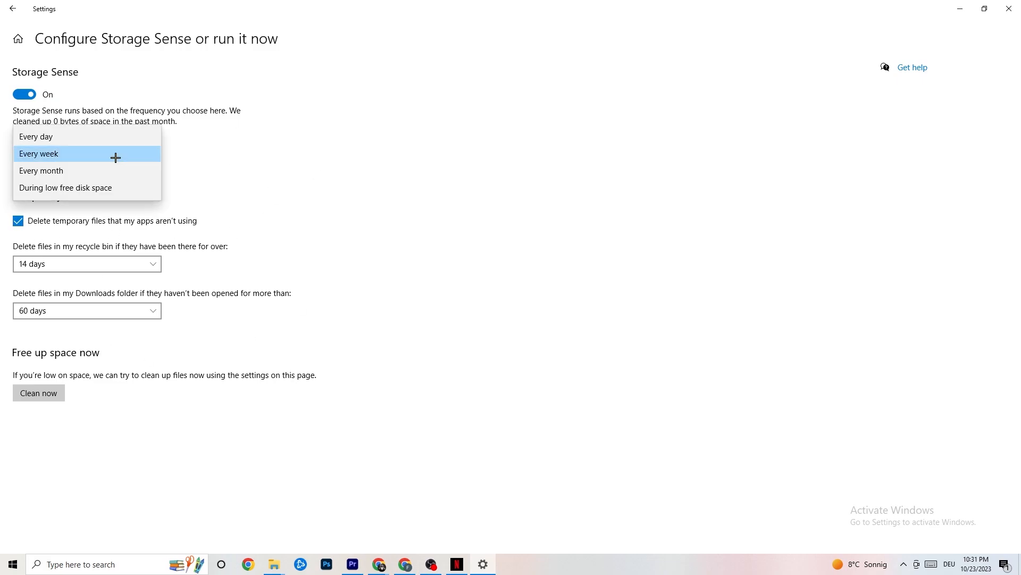
left_click(114, 154)
left_click(136, 155)
left_click(270, 212)
left_click(123, 262)
left_click(360, 213)
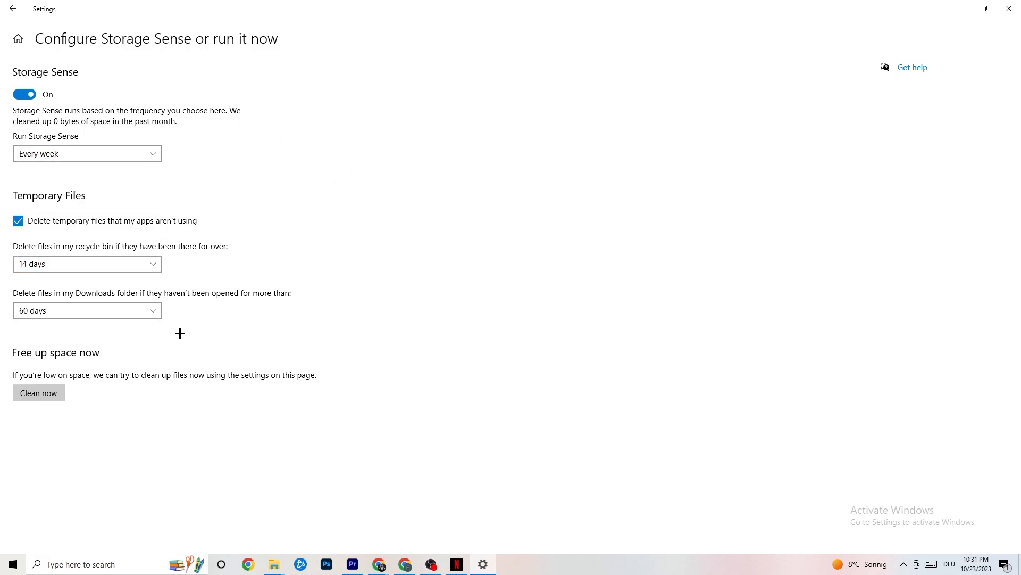
left_click(133, 311)
left_click(11, 7)
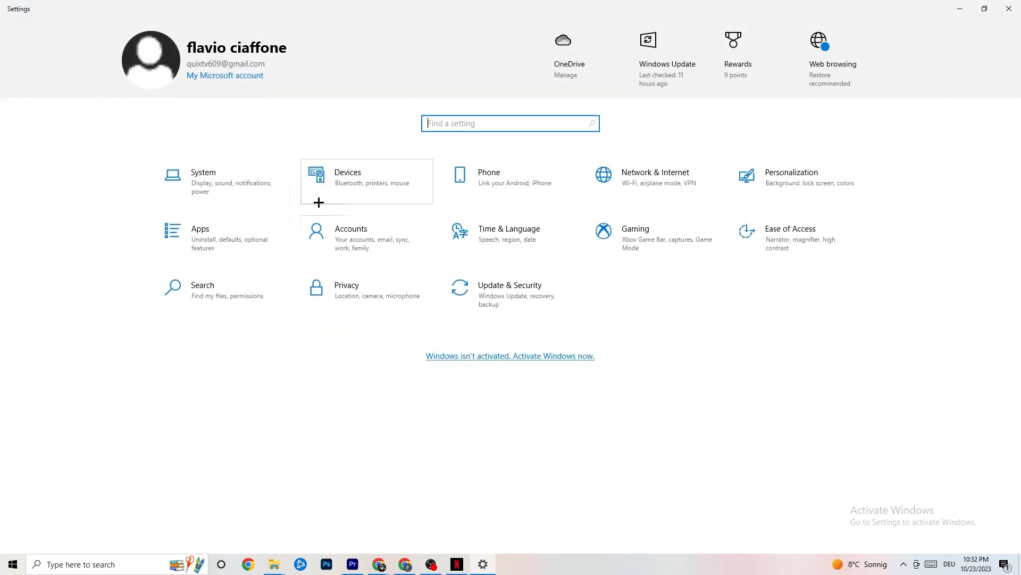
- Open the Gaming settings and inspect the Captures and Game Mode pages
left_click(680, 243)
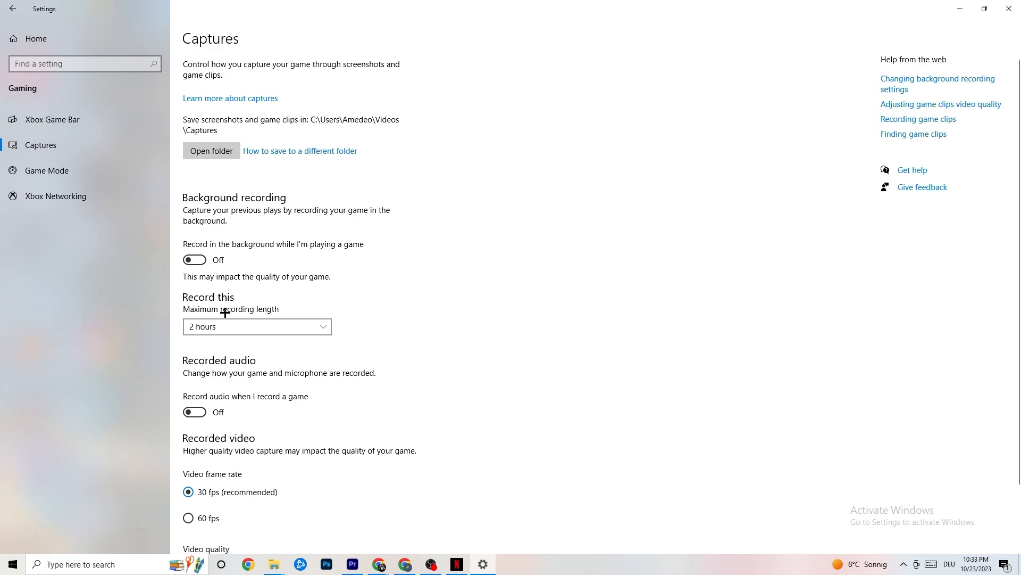
left_click(94, 178)
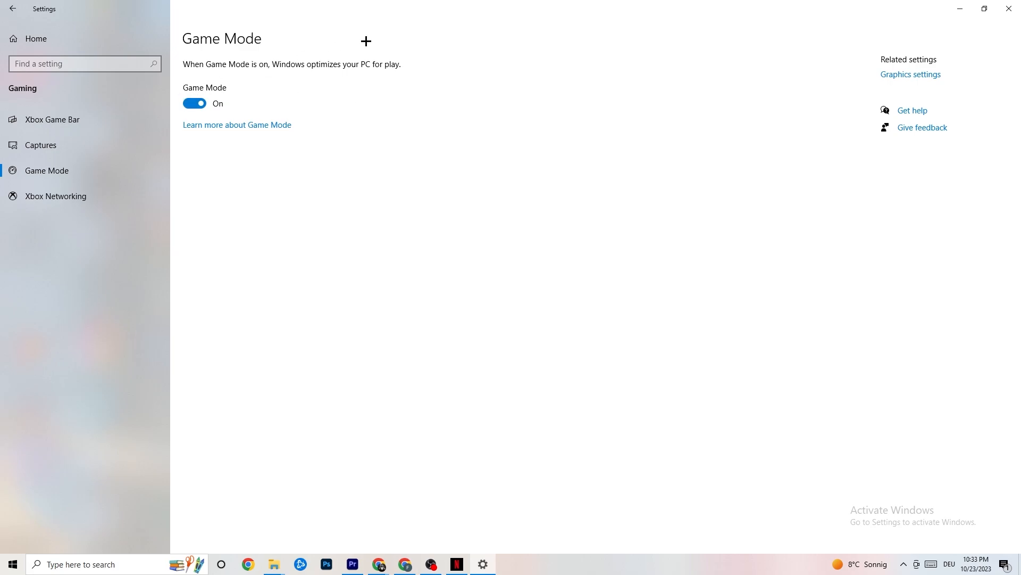
left_click(13, 9)
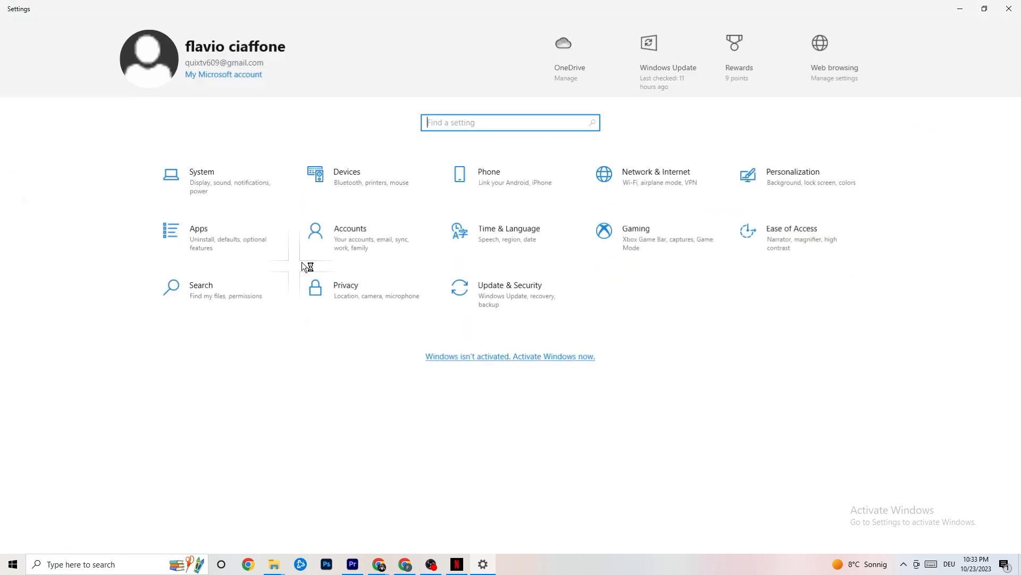
- Open Update & Security, view the Troubleshoot and Windows Update pages, and close Settings
left_click(536, 303)
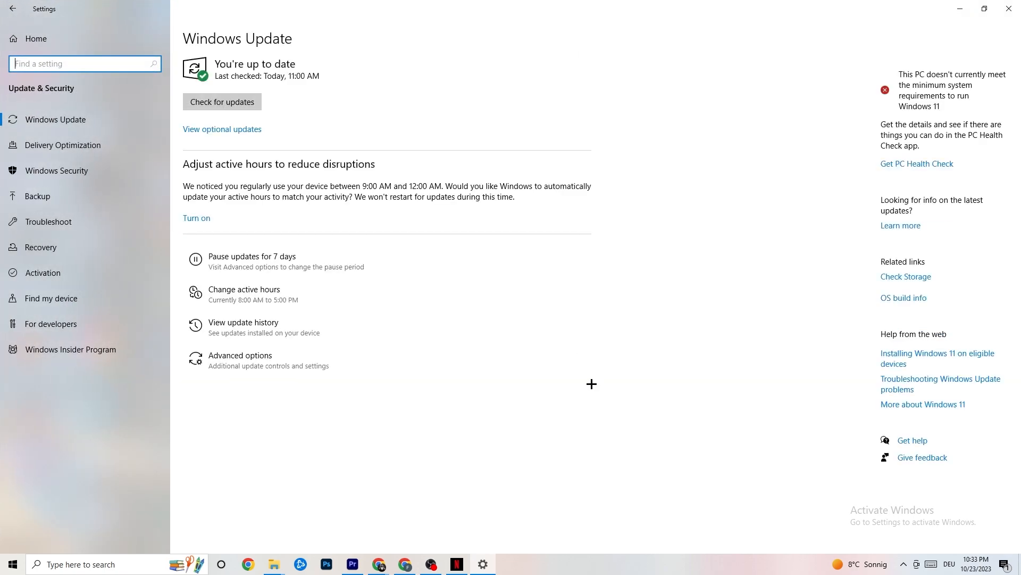
left_click(59, 220)
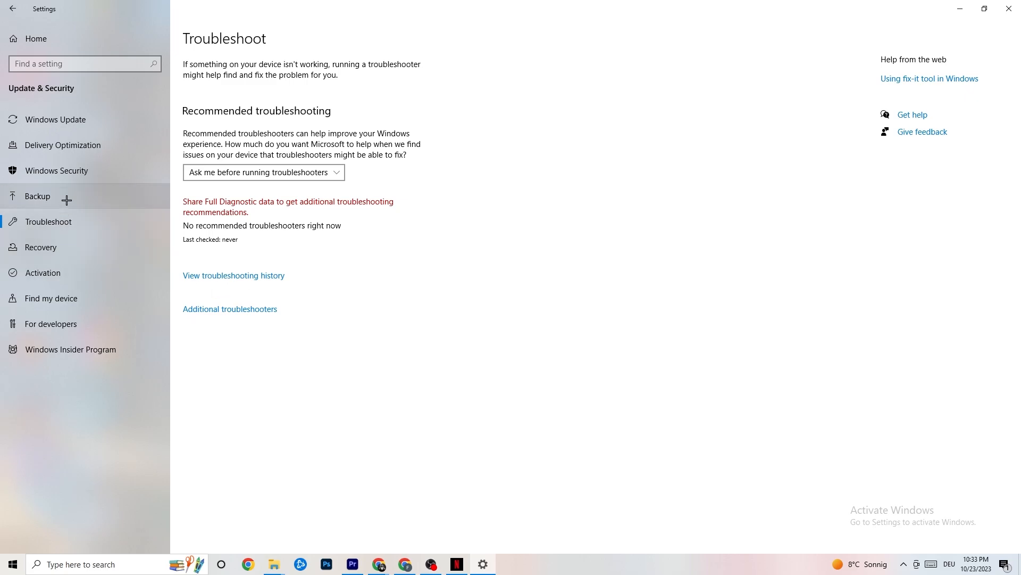
left_click(81, 119)
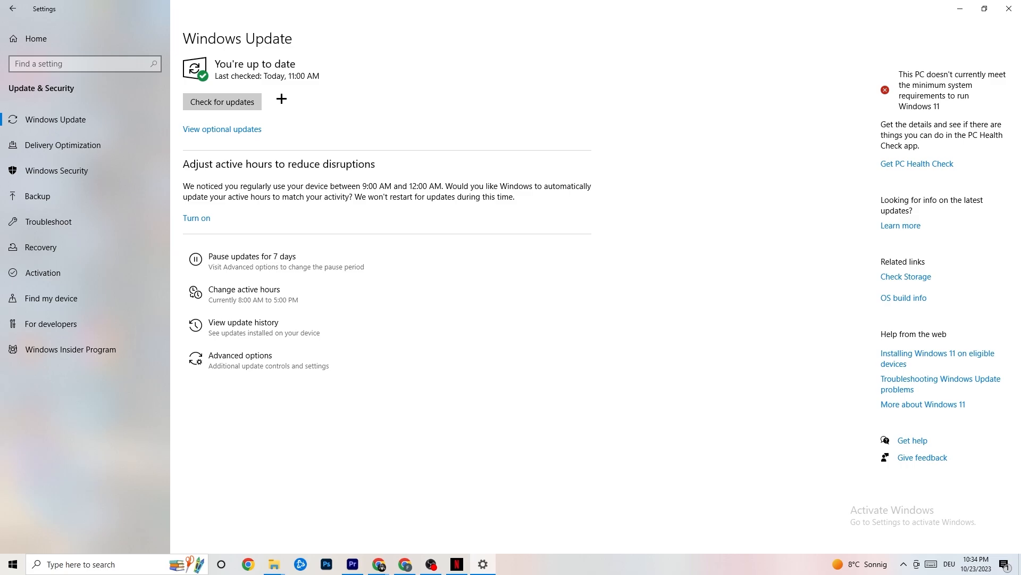
left_click(998, 12)
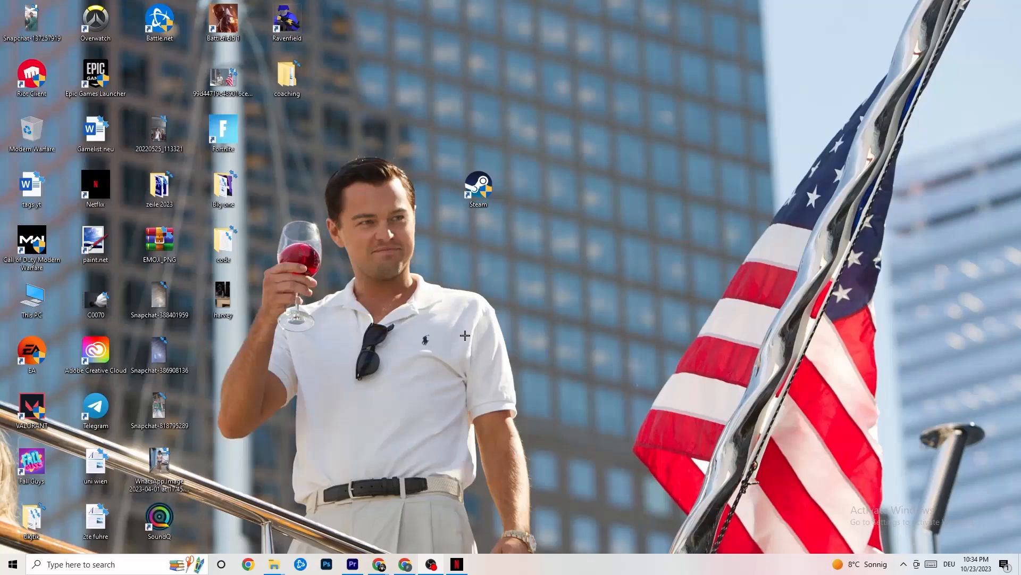